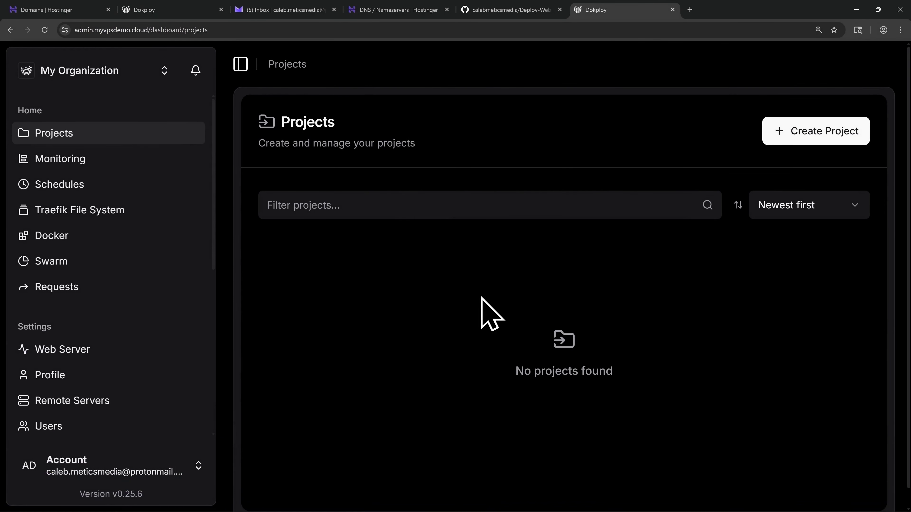
Switch to the Deploy-Web-App-Tutorial repository on GitHub and show the options for using it as a template.
{"action": "left_click", "coordinate": [497, 11]}
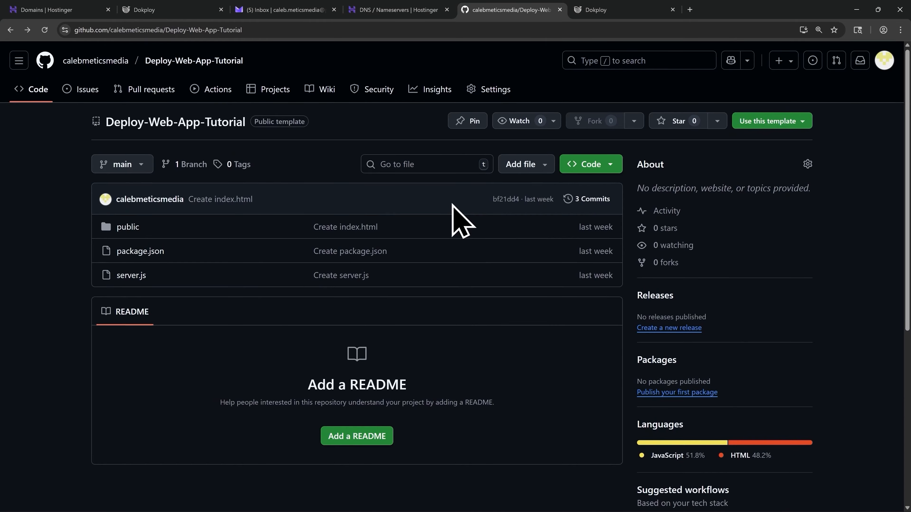
{"action": "left_click", "coordinate": [782, 125]}
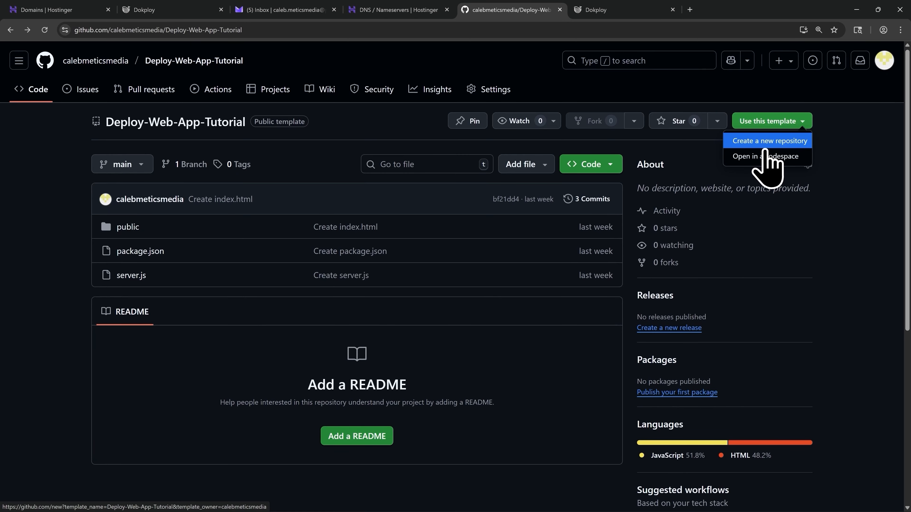
Switch to Dokploy and create a project named VPS Web App Demo.
{"action": "left_click", "coordinate": [603, 15]}
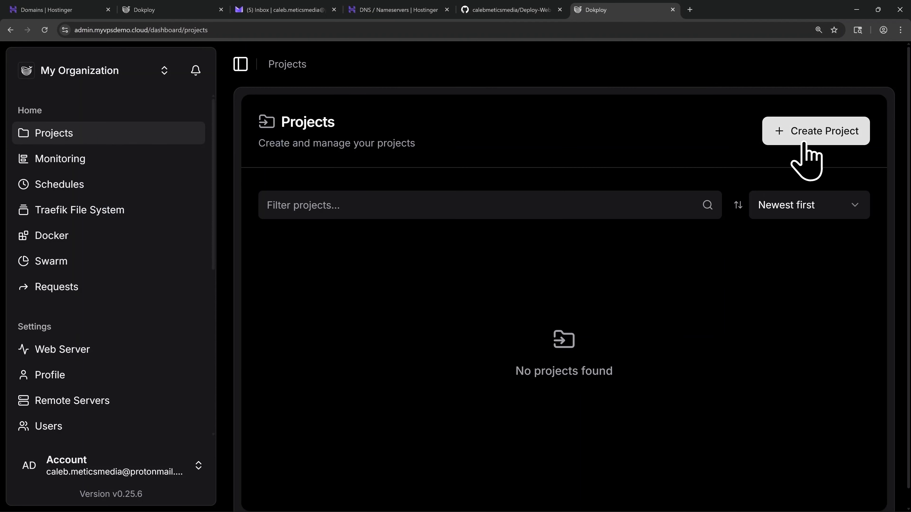
{"action": "left_click", "coordinate": [811, 133]}
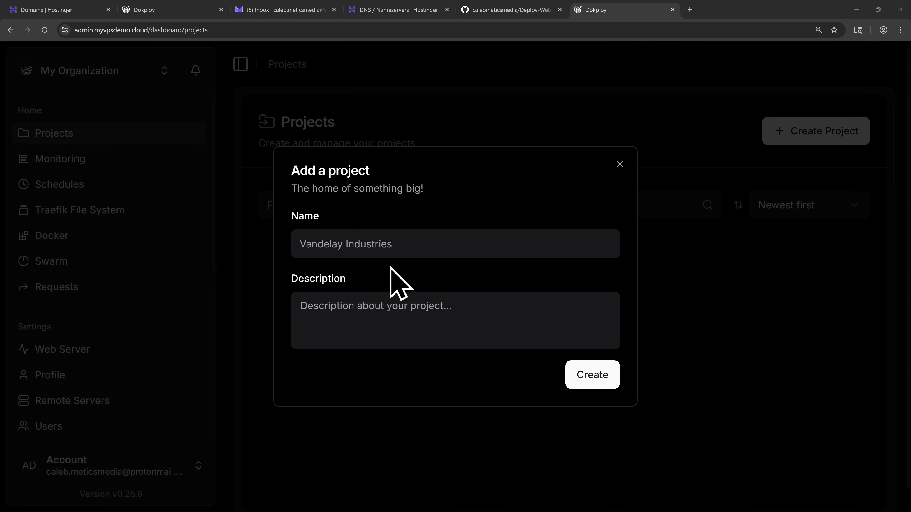
{"action": "left_click", "coordinate": [363, 242]}
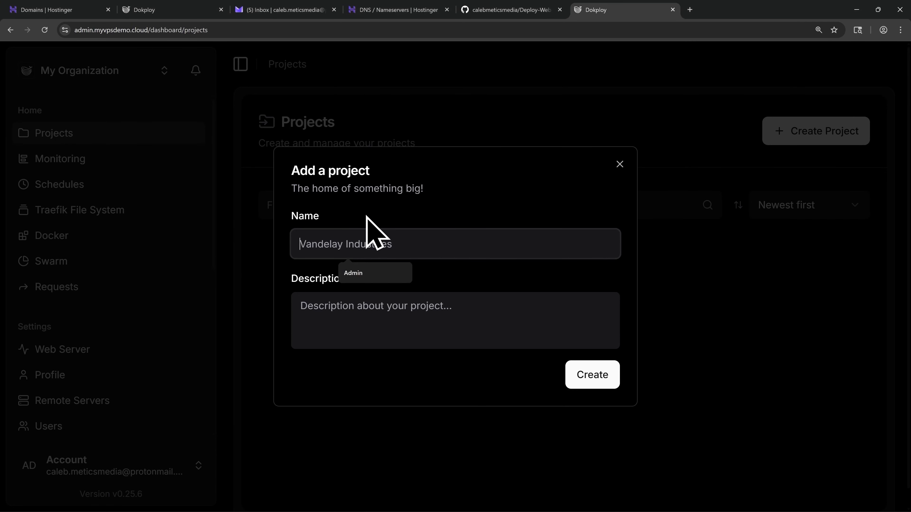
{"action": "type", "text": "VPS W"}
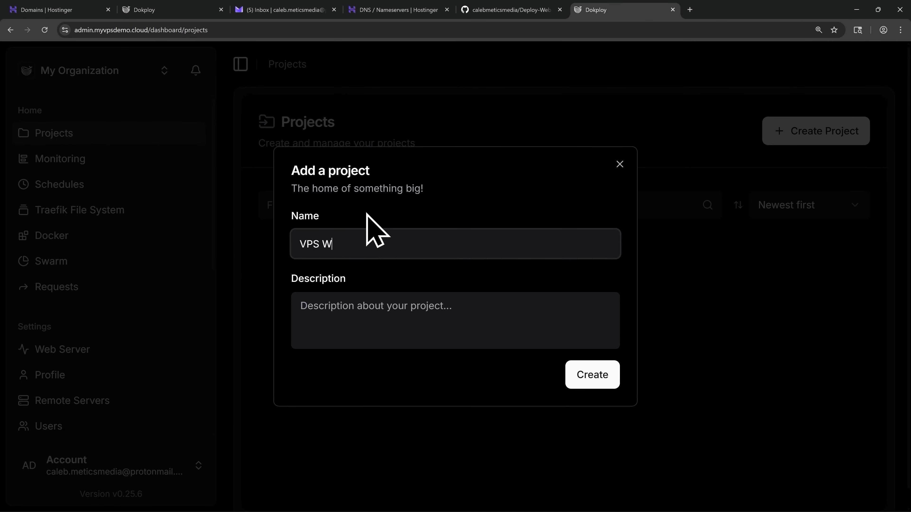
{"action": "type", "text": "eb App Demo"}
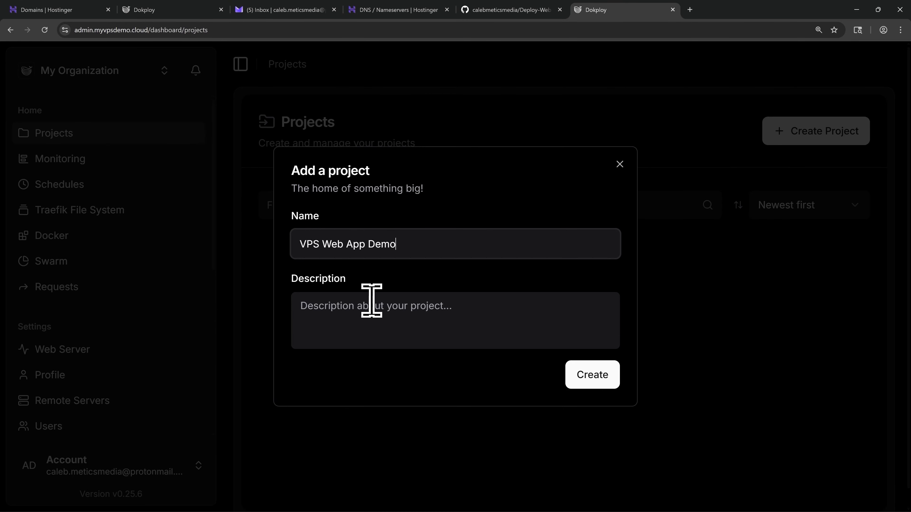
{"action": "left_click", "coordinate": [590, 377]}
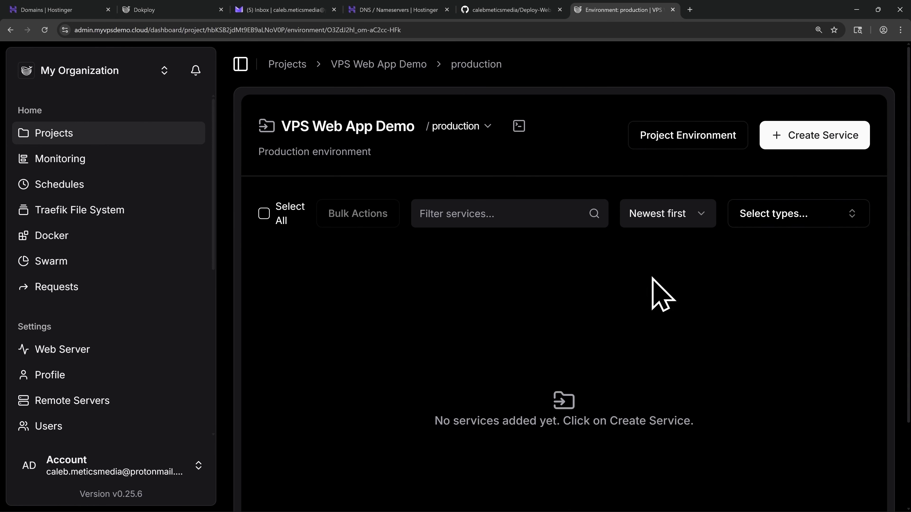
Create an application service named demo in the project's production environment.
{"action": "left_click", "coordinate": [813, 144]}
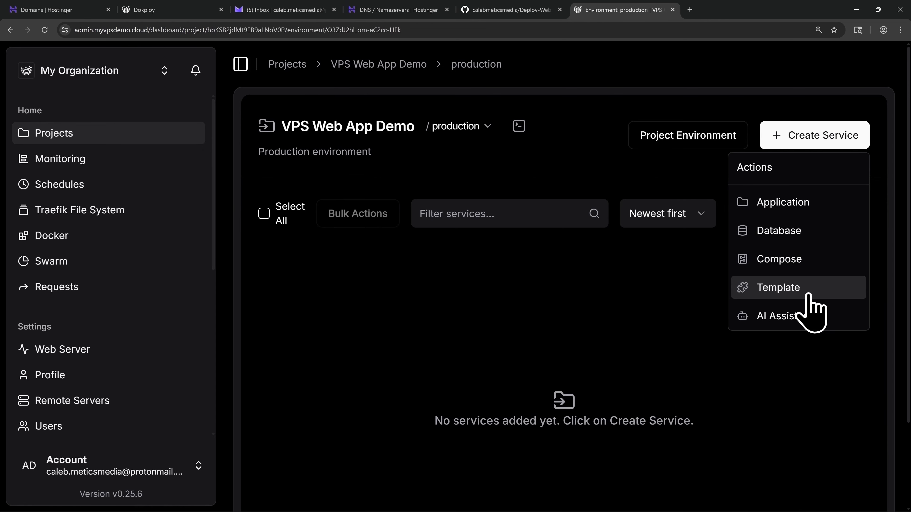
{"action": "left_click", "coordinate": [818, 206]}
{"action": "left_click", "coordinate": [316, 213]}
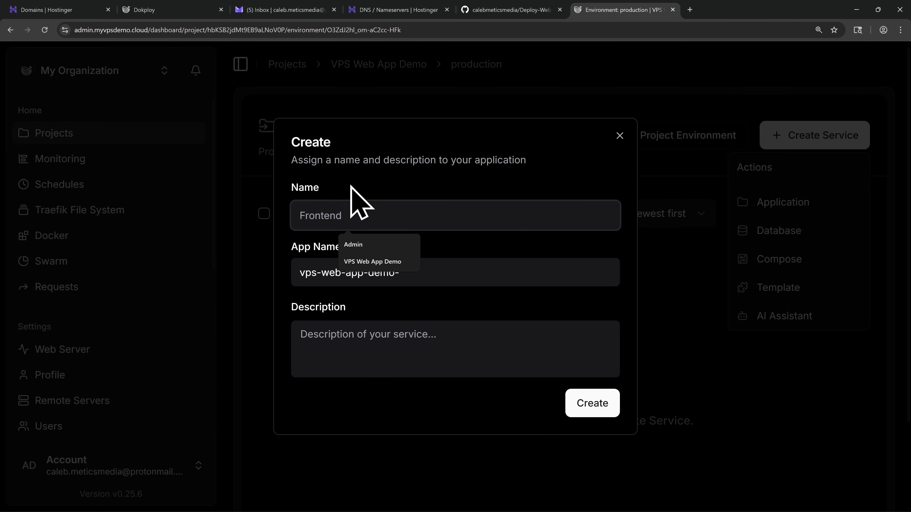
{"action": "type", "text": "demo"}
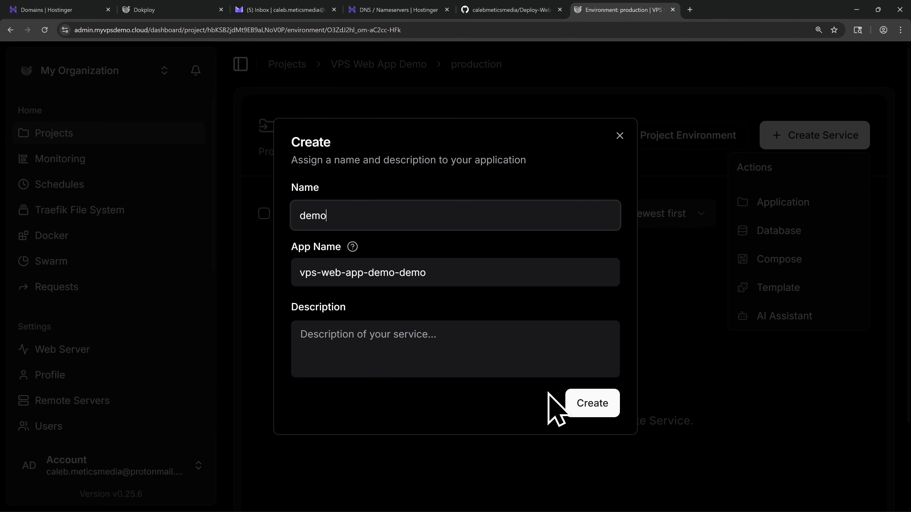
{"action": "left_click", "coordinate": [591, 403]}
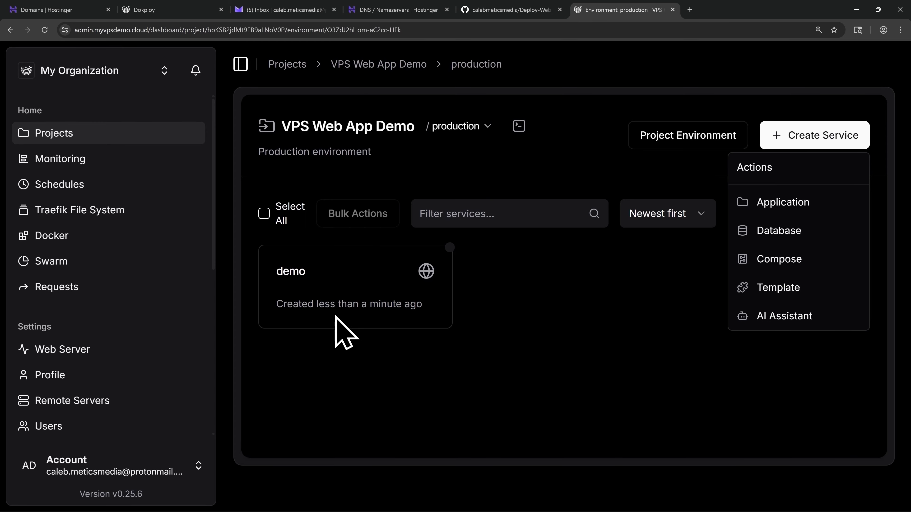
Open the demo application and go to the Git provider settings linked from its GitHub source section.
{"action": "left_click", "coordinate": [340, 293]}
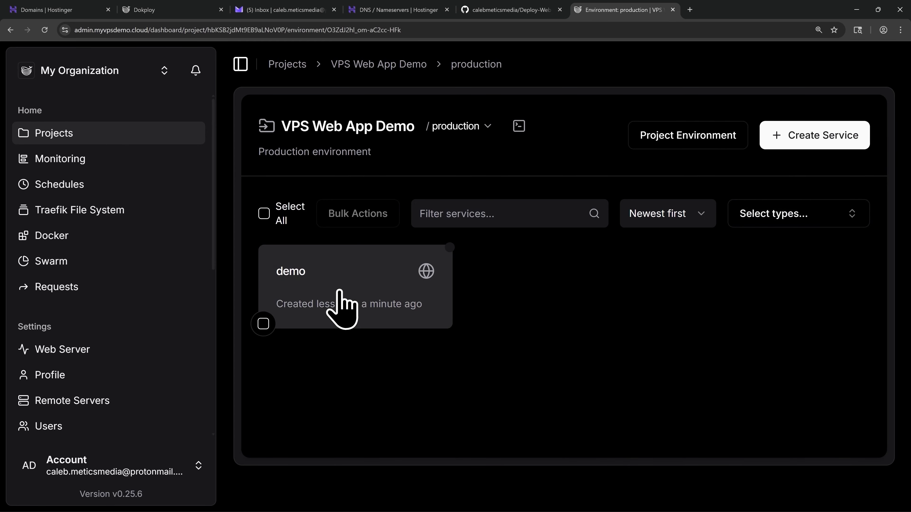
{"action": "left_click", "coordinate": [339, 292]}
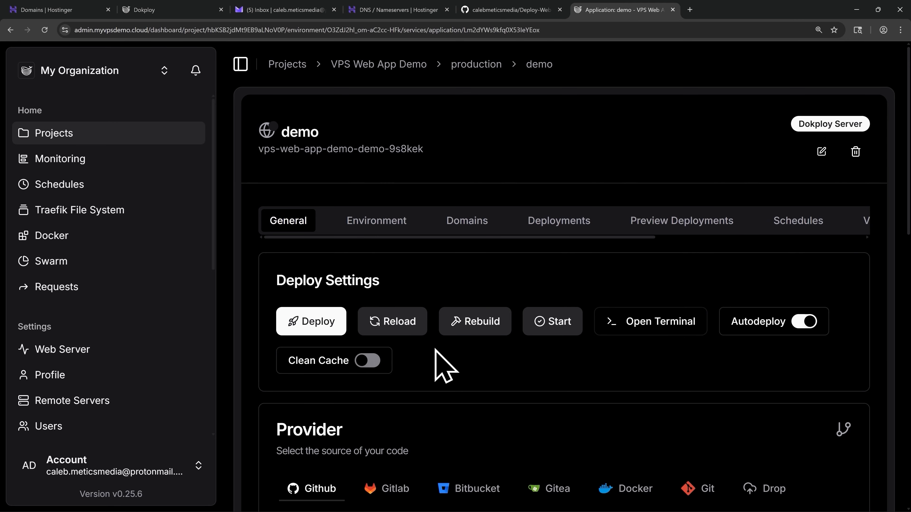
{"action": "scroll", "coordinate": [435, 350], "scroll_direction": "down", "scroll_amount": 5}
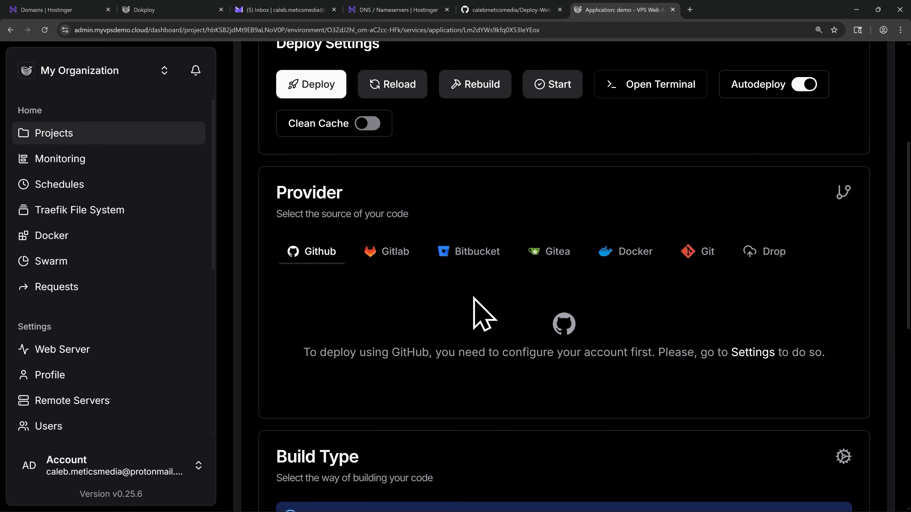
{"action": "left_click", "coordinate": [752, 355]}
Start creating a GitHub App for the GitHub provider and confirm access with the emailed verification code.
{"action": "left_click", "coordinate": [437, 282]}
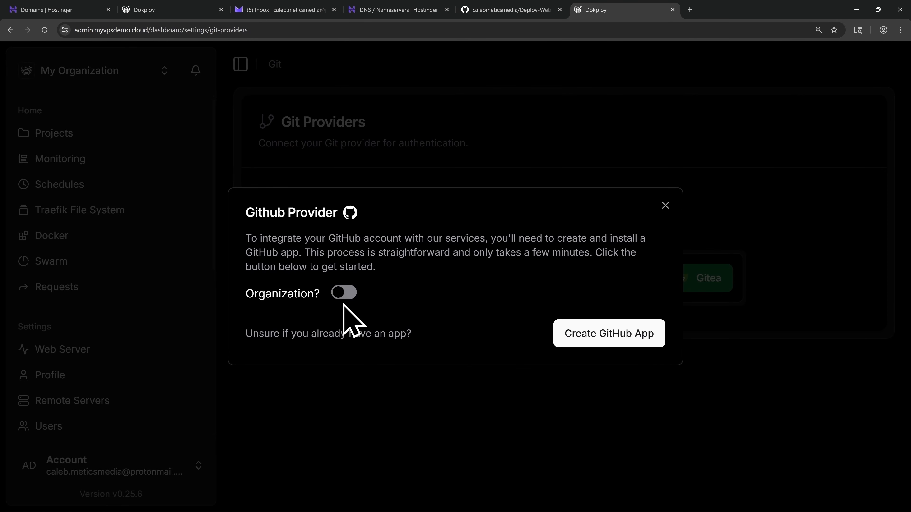
{"action": "left_click", "coordinate": [604, 345]}
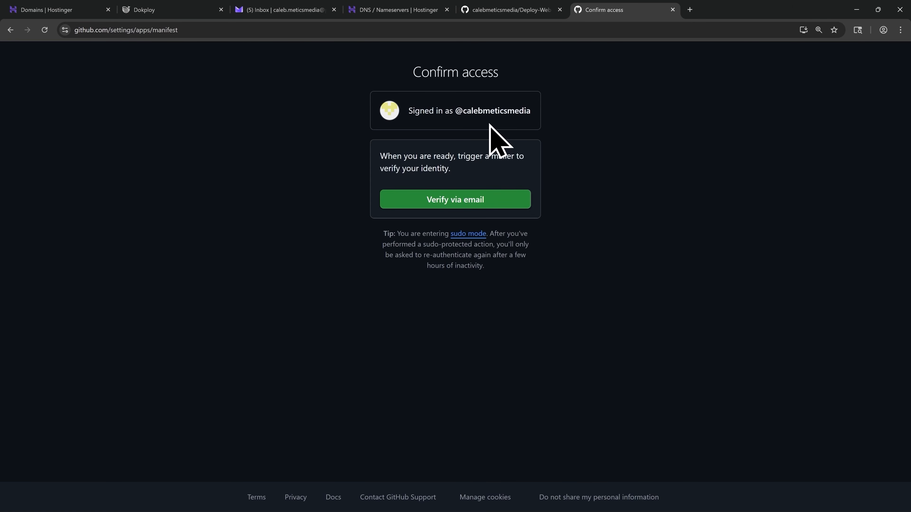
{"action": "left_click", "coordinate": [456, 204]}
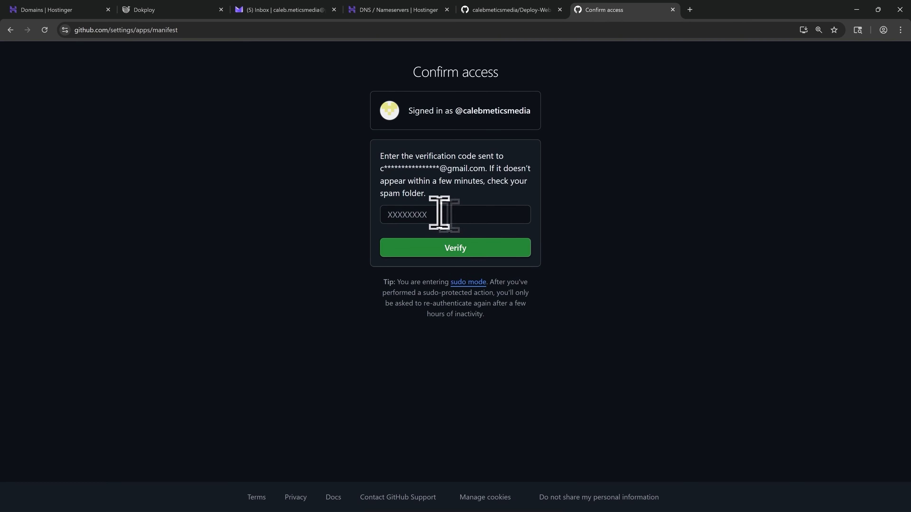
{"action": "left_click", "coordinate": [439, 213]}
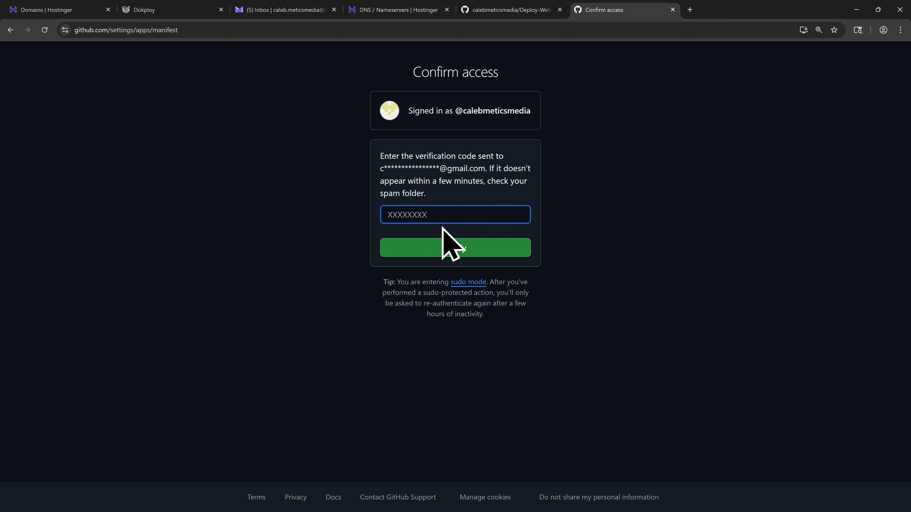
{"action": "key", "text": "ctrl+v"}
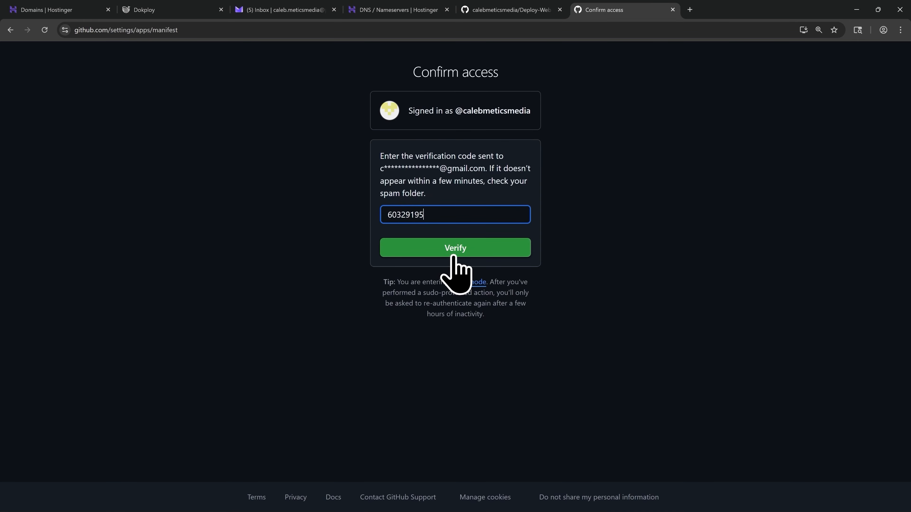
{"action": "left_click", "coordinate": [453, 256]}
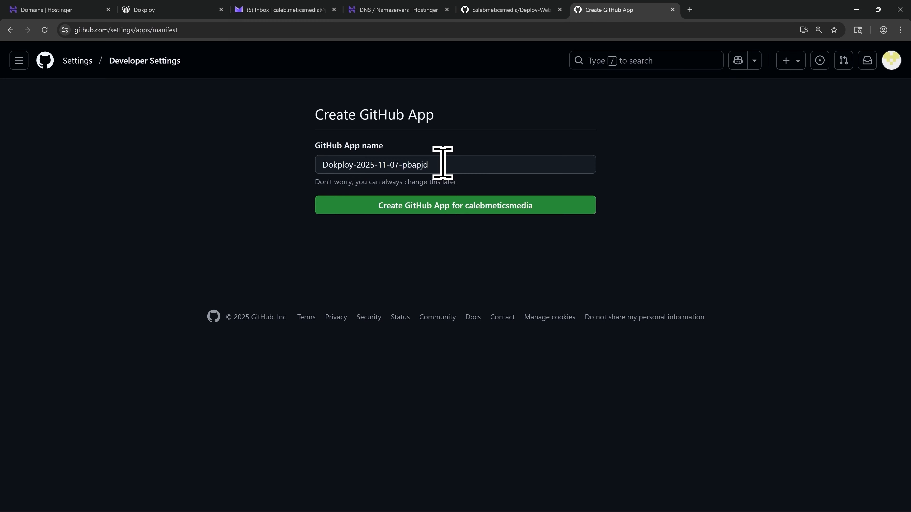
Create the GitHub App under the suggested name Dokploy-2025-11-07-pbapjd.
{"action": "left_click_drag", "start_coordinate": [442, 163], "coordinate": [321, 165]}
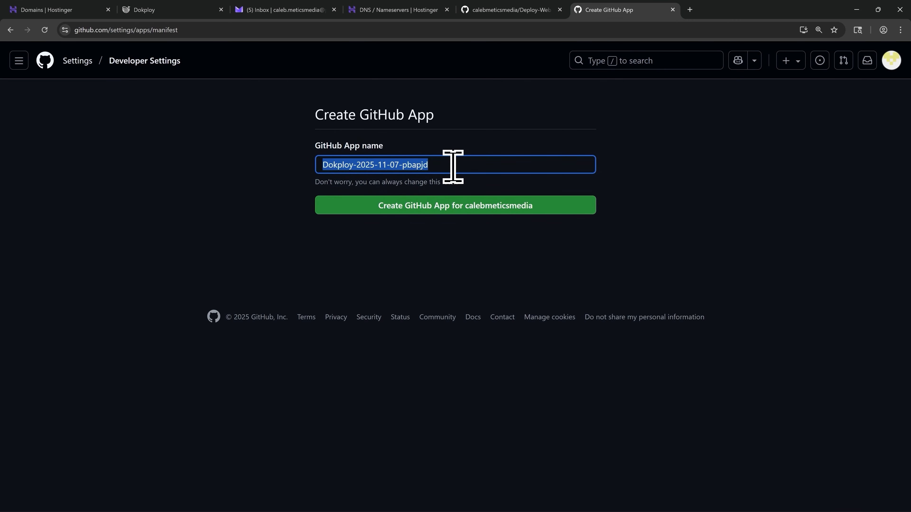
{"action": "left_click", "coordinate": [445, 164]}
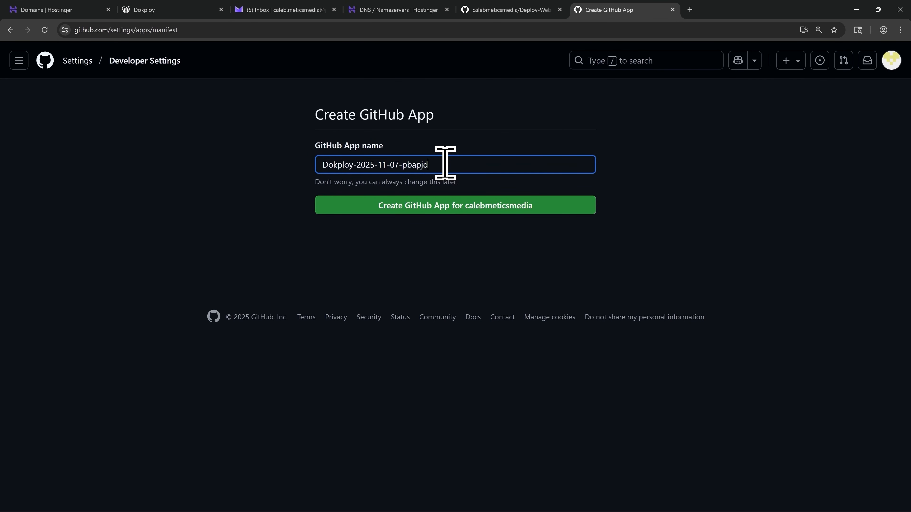
{"action": "left_click", "coordinate": [454, 211]}
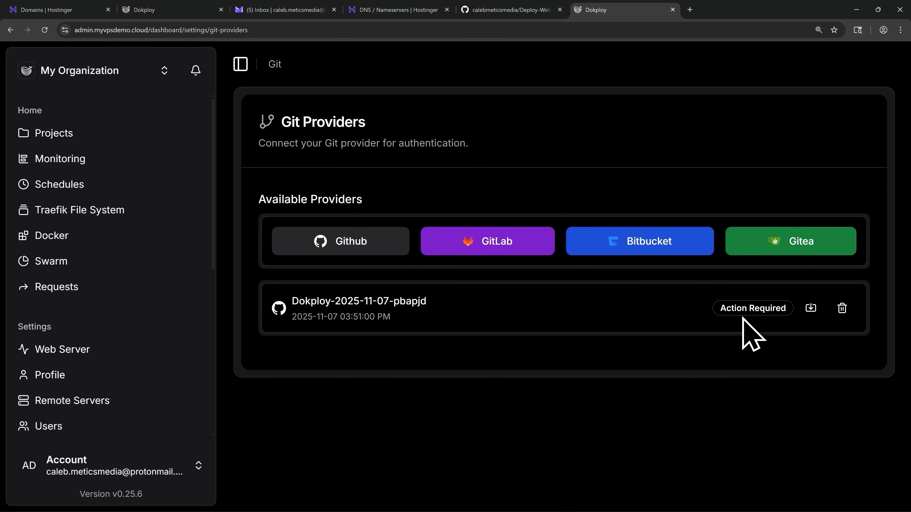
Install and authorize the new GitHub App on GitHub for only the Deploy-Web-App-Tutorial repository.
{"action": "left_click", "coordinate": [811, 307]}
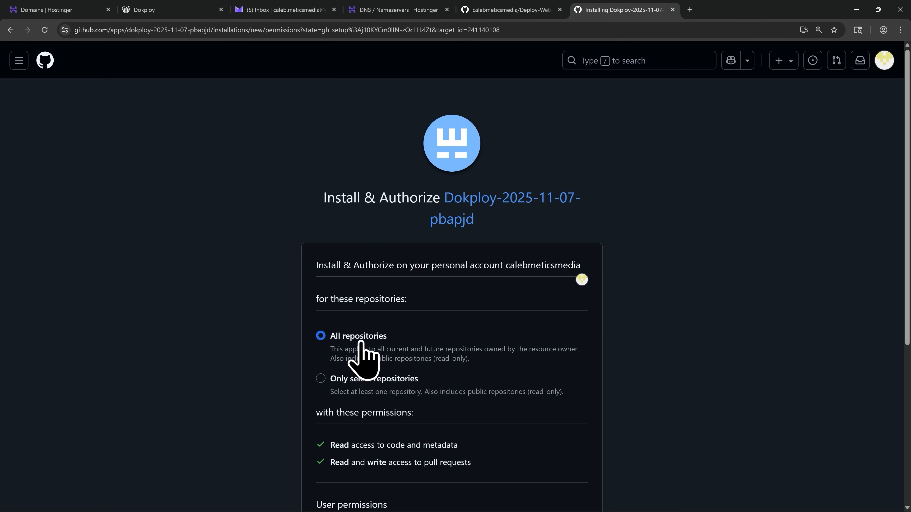
{"action": "left_click", "coordinate": [368, 382]}
{"action": "left_click", "coordinate": [385, 416]}
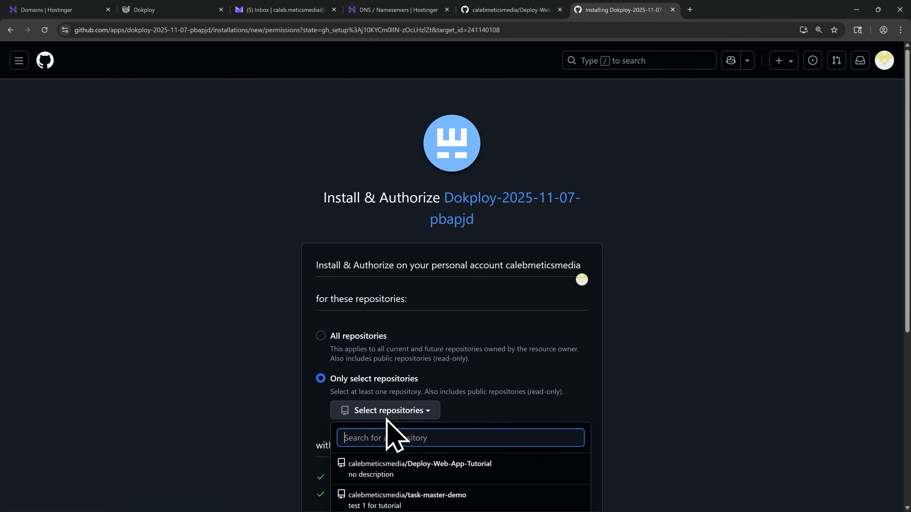
{"action": "scroll", "coordinate": [398, 431], "scroll_direction": "down", "scroll_amount": 2}
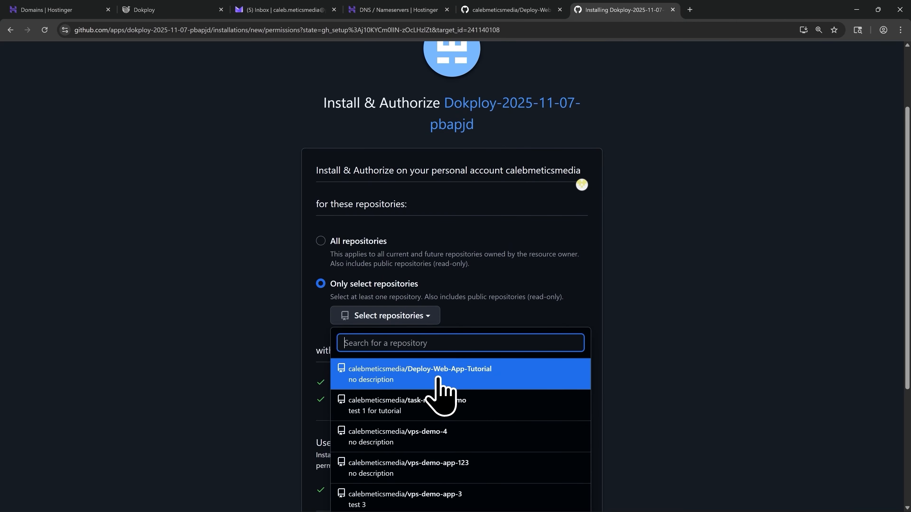
{"action": "left_click", "coordinate": [439, 377]}
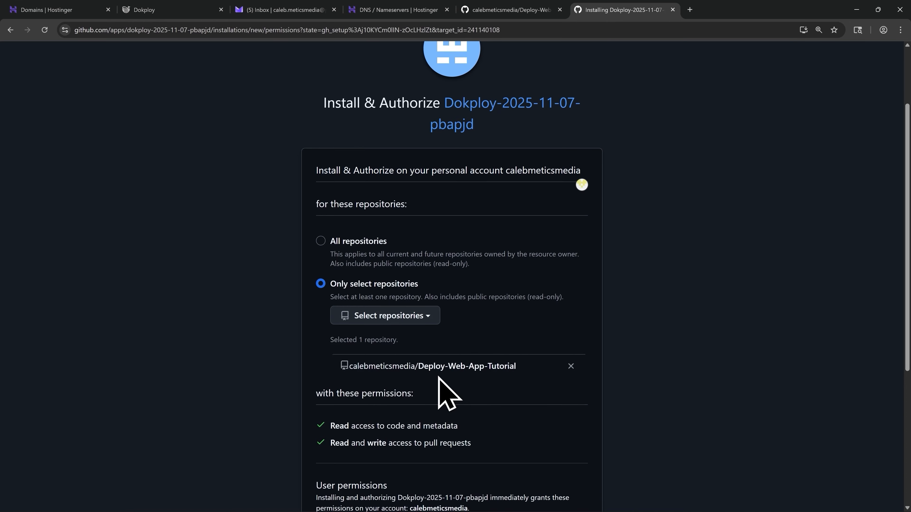
{"action": "scroll", "coordinate": [439, 382], "scroll_direction": "down", "scroll_amount": 5}
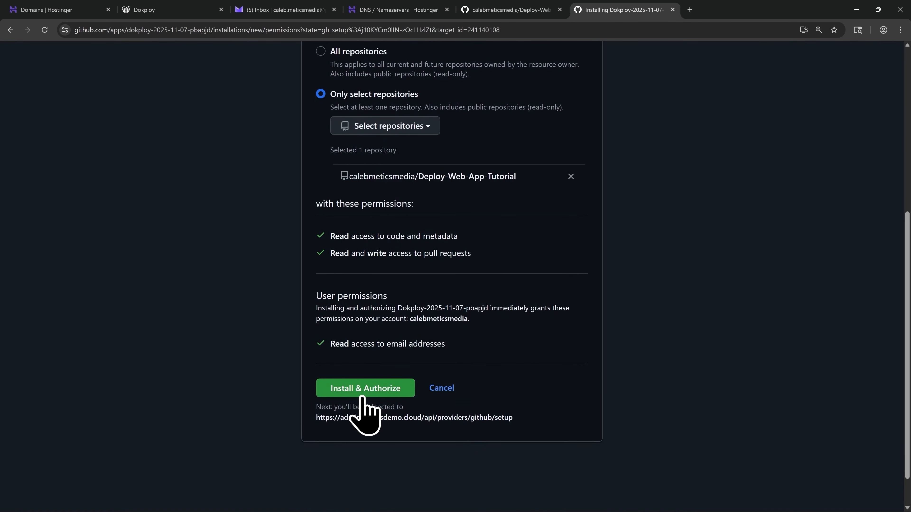
{"action": "left_click", "coordinate": [362, 395]}
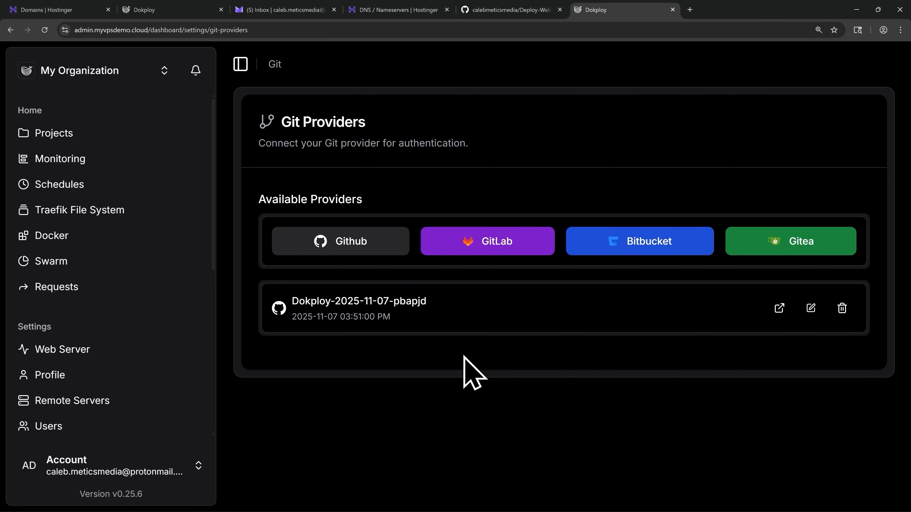
Open the demo application in the VPS Web App Demo project and choose Dokploy-2025-11-07-pbapjd as its GitHub account.
{"action": "left_click", "coordinate": [86, 138]}
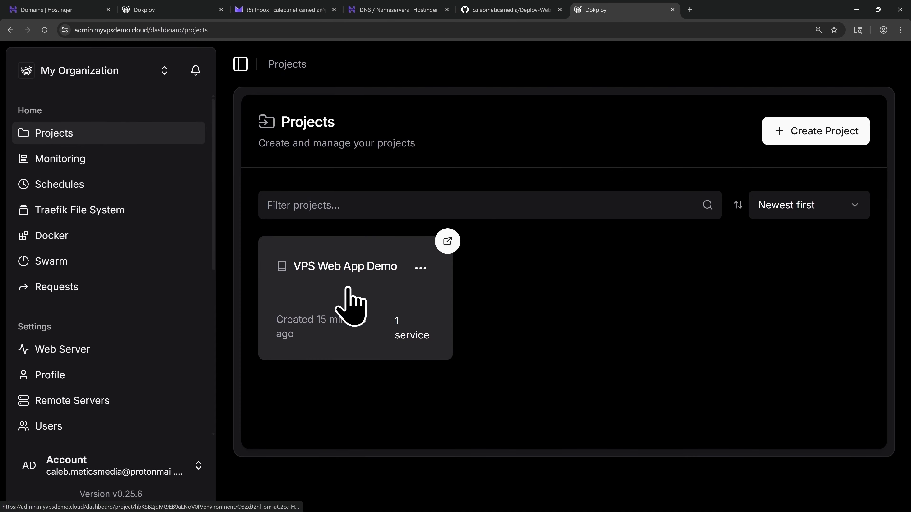
{"action": "left_click", "coordinate": [350, 305]}
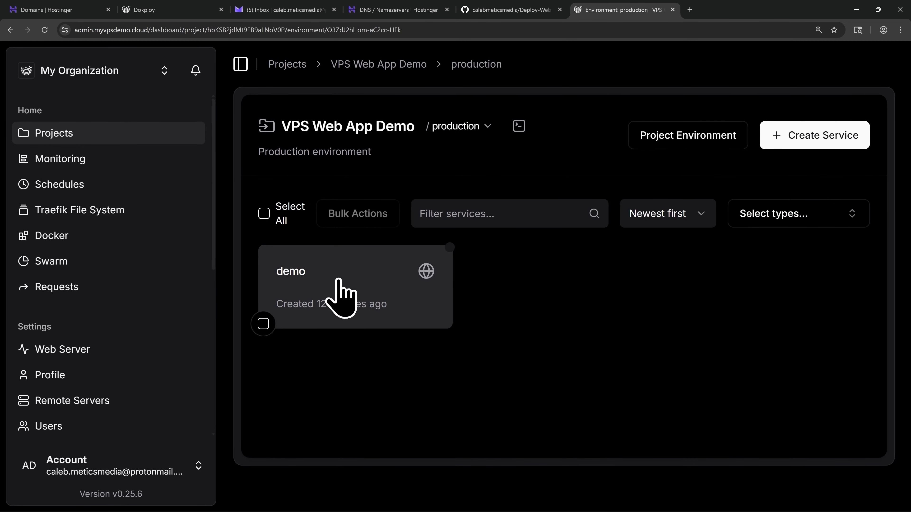
{"action": "left_click", "coordinate": [339, 284]}
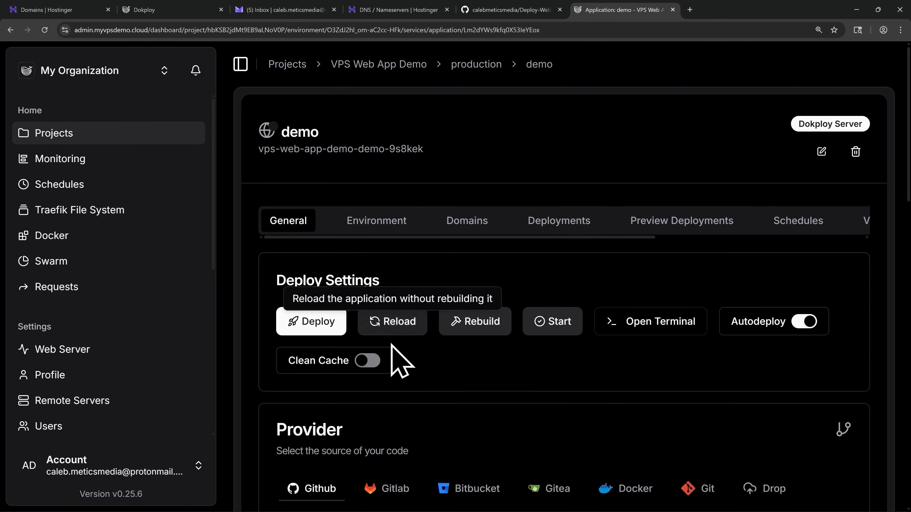
{"action": "scroll", "coordinate": [417, 373], "scroll_direction": "down", "scroll_amount": 6}
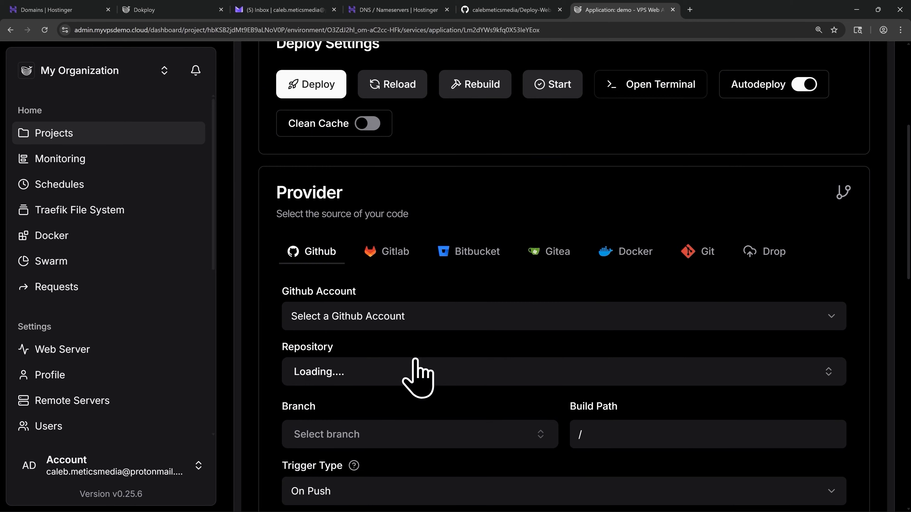
{"action": "left_click", "coordinate": [394, 320]}
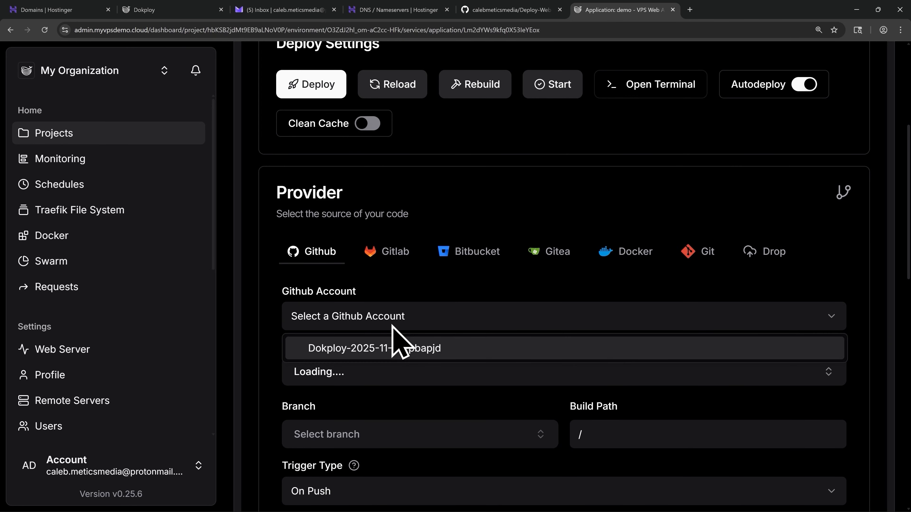
{"action": "left_click", "coordinate": [409, 350]}
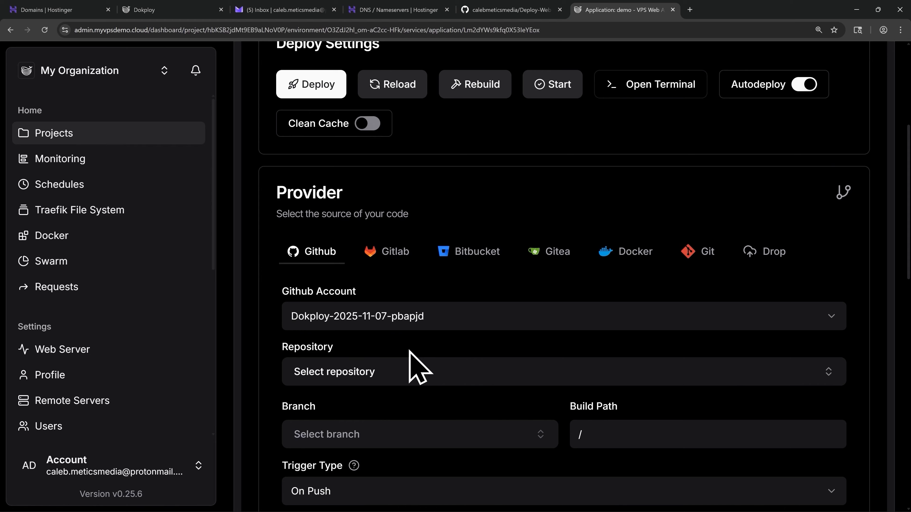
Set the application's source repository to Deploy-Web-App-Tutorial and its branch to main.
{"action": "left_click", "coordinate": [387, 375]}
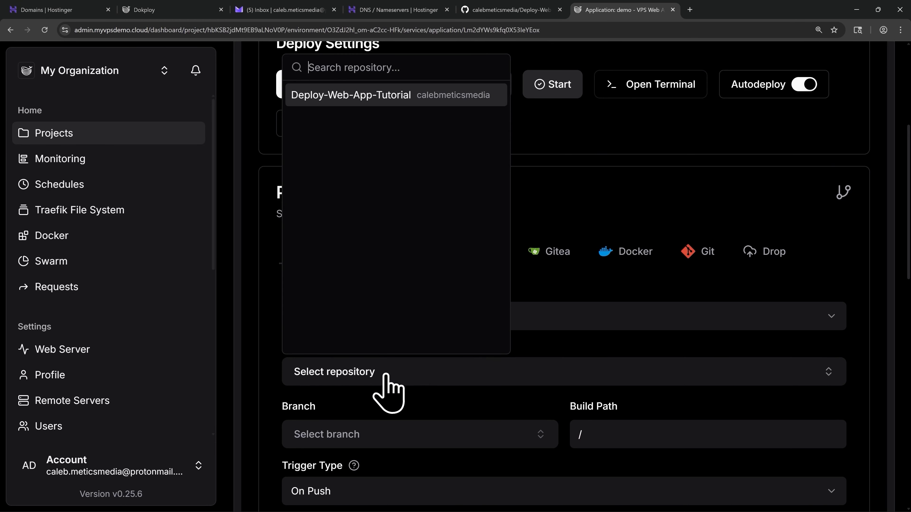
{"action": "left_click", "coordinate": [364, 98]}
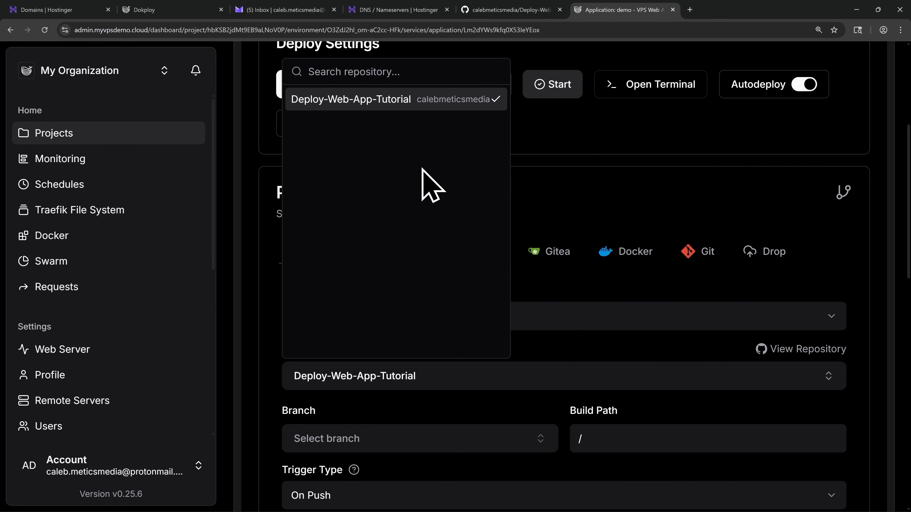
{"action": "left_click", "coordinate": [371, 439]}
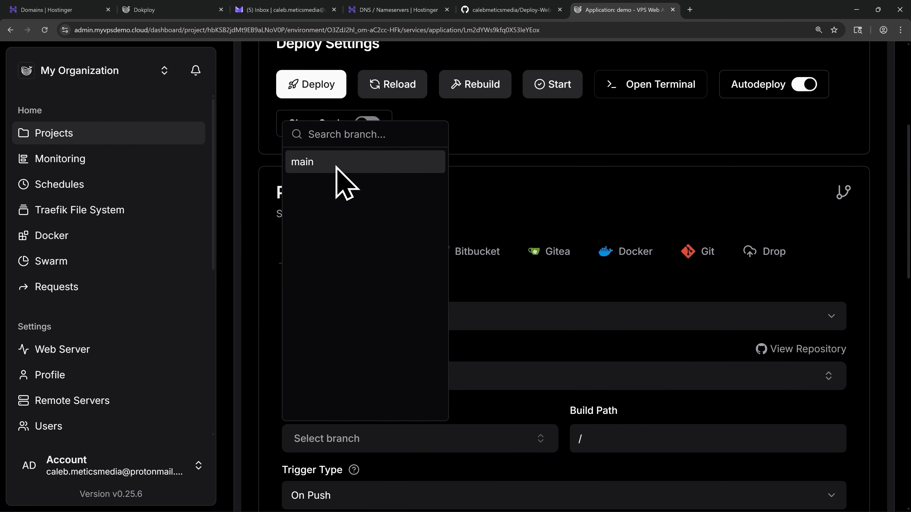
{"action": "left_click", "coordinate": [345, 163]}
{"action": "left_click", "coordinate": [488, 413]}
Save the build type as Nixpacks and save the application's GitHub provider settings.
{"action": "scroll", "coordinate": [488, 413], "scroll_direction": "down", "scroll_amount": 4}
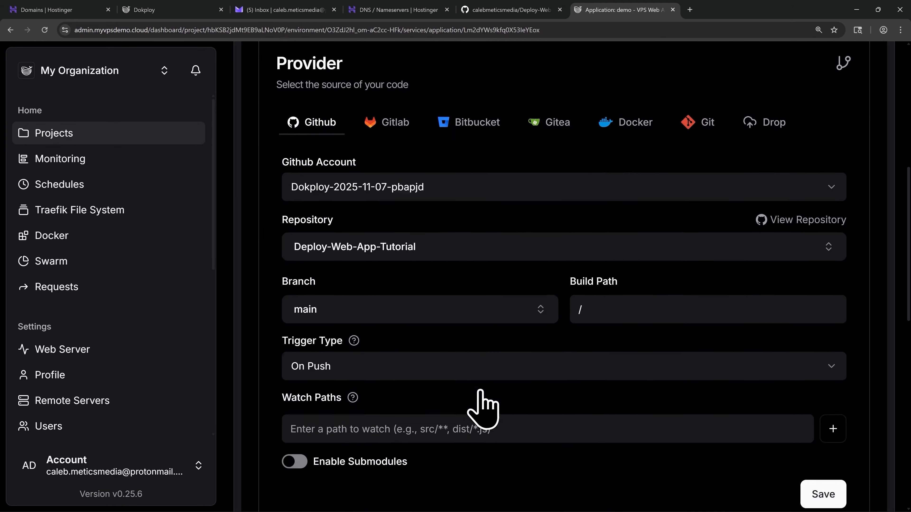
{"action": "scroll", "coordinate": [483, 409], "scroll_direction": "down", "scroll_amount": 2}
{"action": "scroll", "coordinate": [481, 402], "scroll_direction": "down", "scroll_amount": 5}
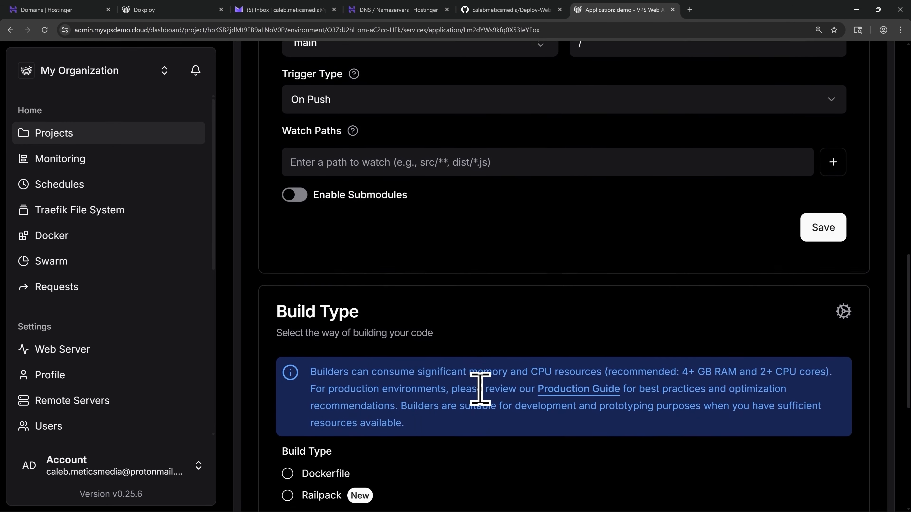
{"action": "scroll", "coordinate": [481, 389], "scroll_direction": "down", "scroll_amount": 5}
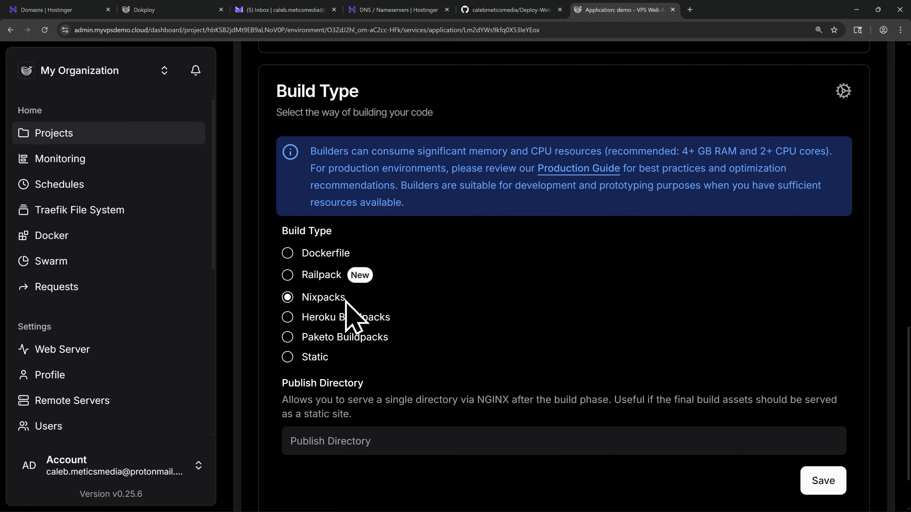
{"action": "left_click", "coordinate": [818, 483]}
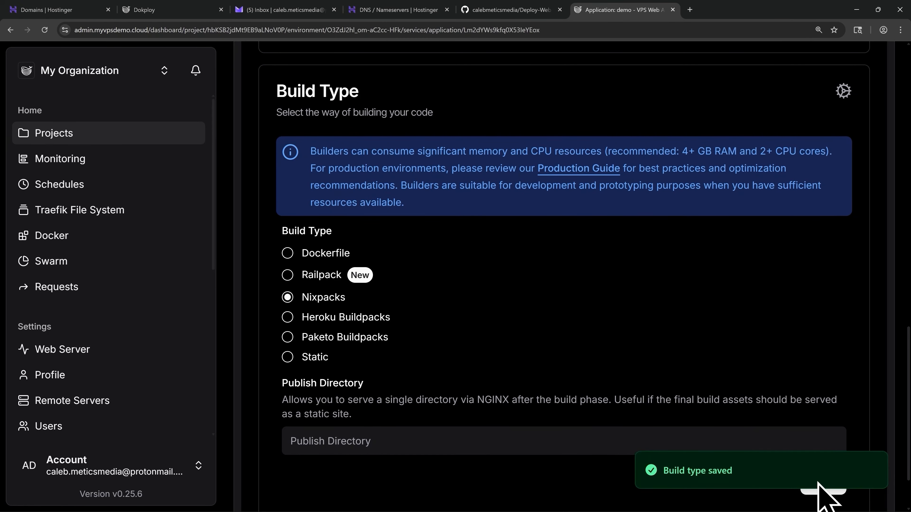
{"action": "scroll", "coordinate": [803, 444], "scroll_direction": "up", "scroll_amount": 10}
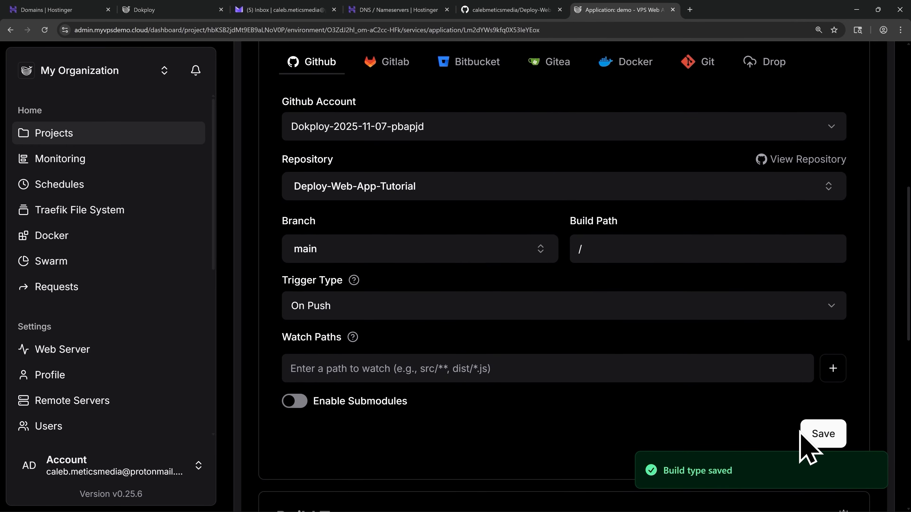
{"action": "left_click", "coordinate": [815, 435]}
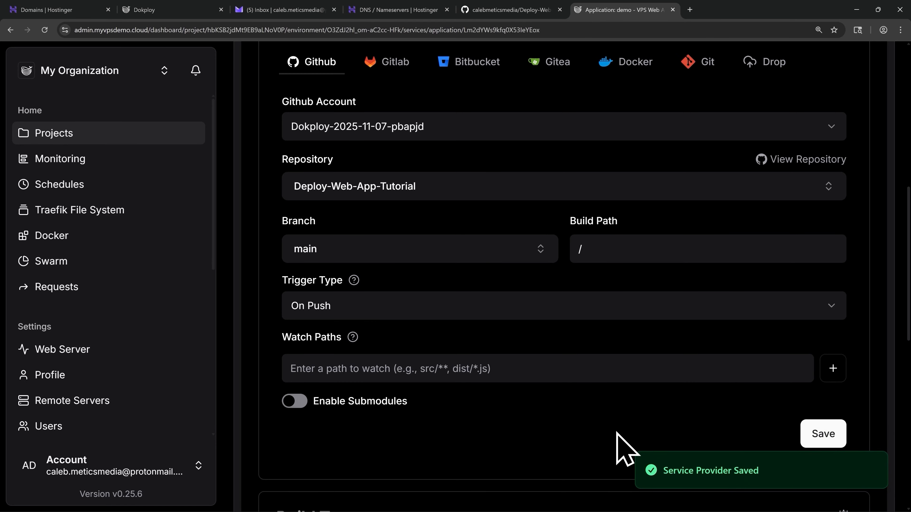
Deploy the demo application and open the log of the running deployment.
{"action": "scroll", "coordinate": [614, 441], "scroll_direction": "up", "scroll_amount": 8}
{"action": "scroll", "coordinate": [520, 334], "scroll_direction": "up", "scroll_amount": 2}
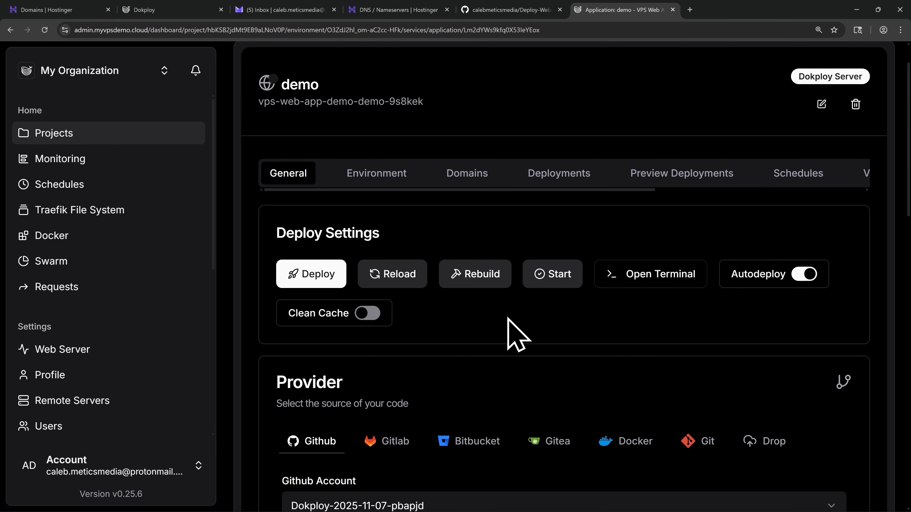
{"action": "left_click", "coordinate": [311, 286]}
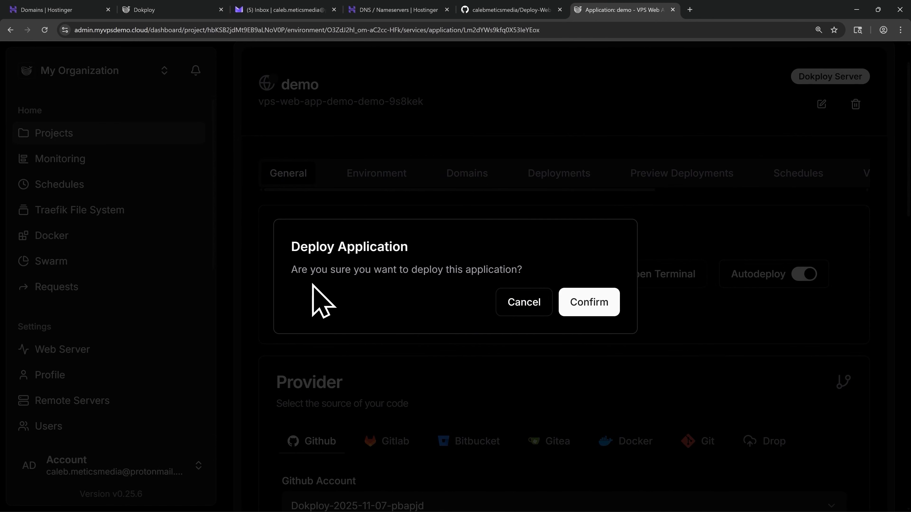
{"action": "left_click", "coordinate": [584, 309]}
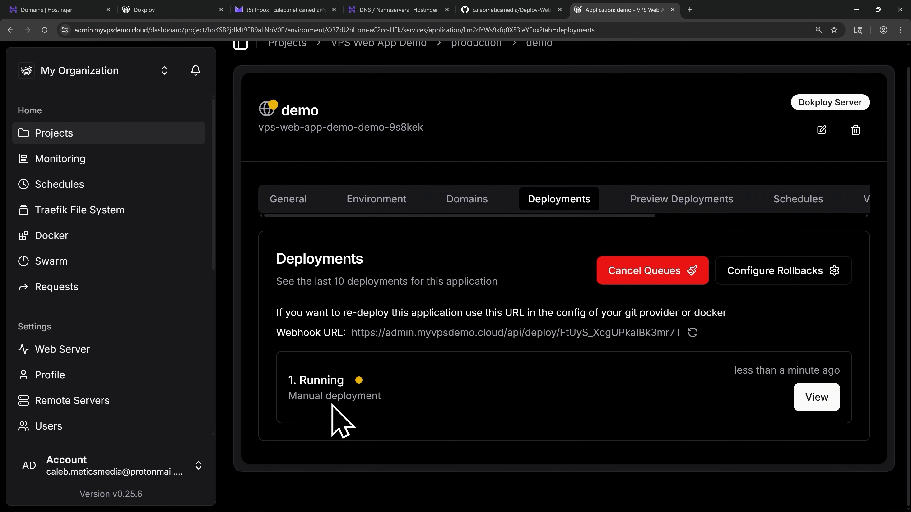
{"action": "left_click", "coordinate": [815, 401]}
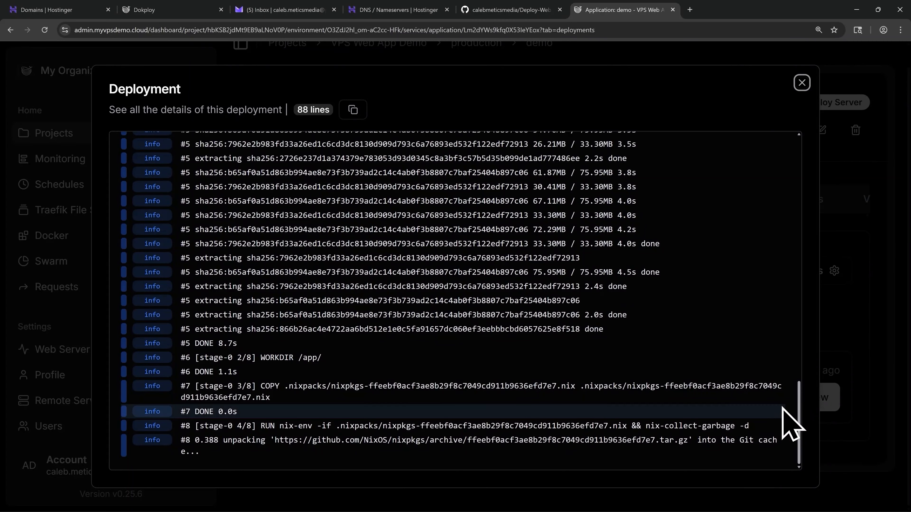